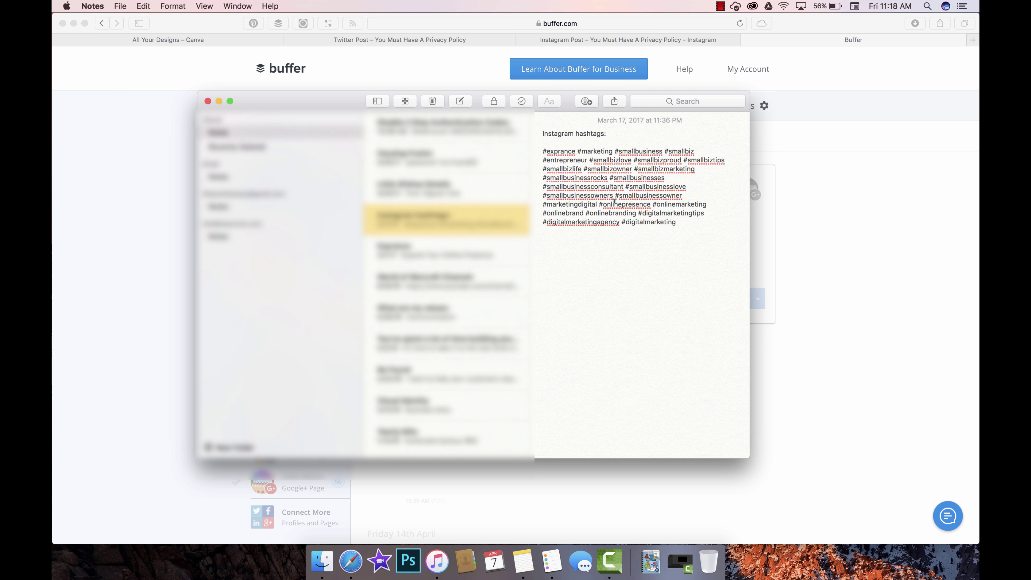
Copy the full block of hashtags under "Instagram hashtags:" in the note, from #exprance to #digitalmarketing
drag(677, 222, 542, 151)
click(542, 152)
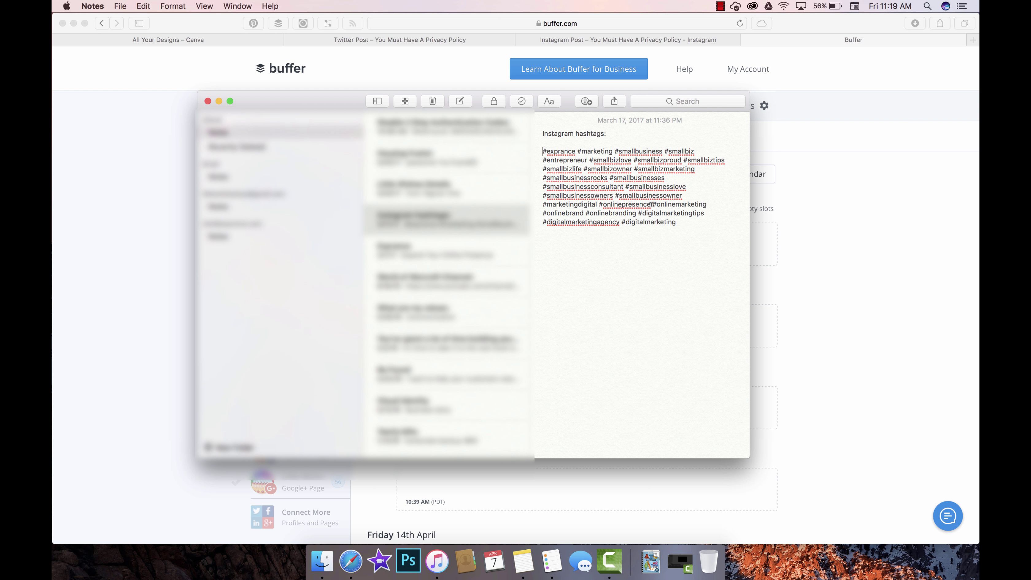
click(676, 222)
drag(676, 222, 541, 152)
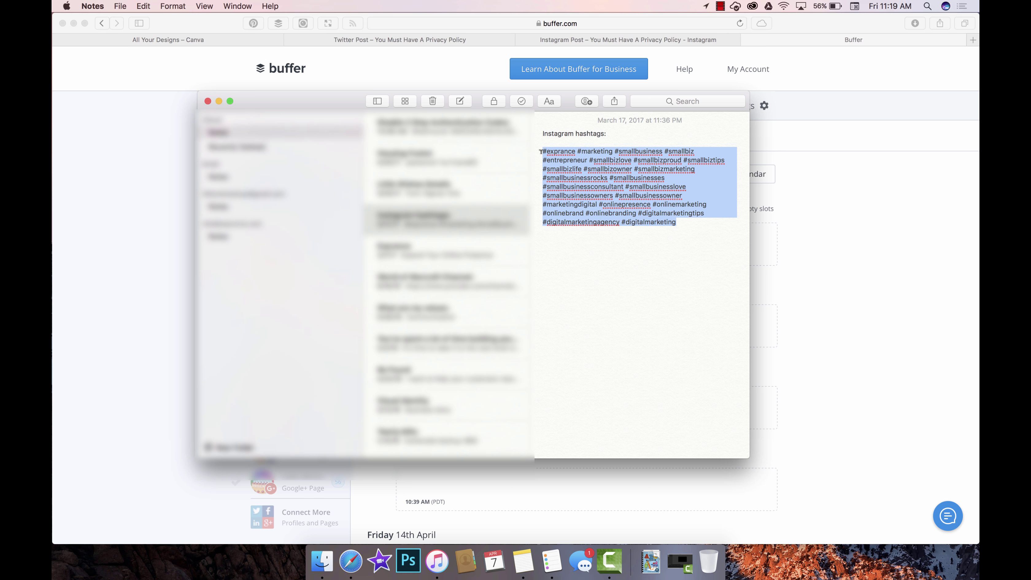
right_click(569, 151)
click(592, 195)
Switch to Buffer, upload the "You Must Have A Privacy Policy" Instagram PNG from Downloads to a new post, and paste the hashtags as text
click(813, 95)
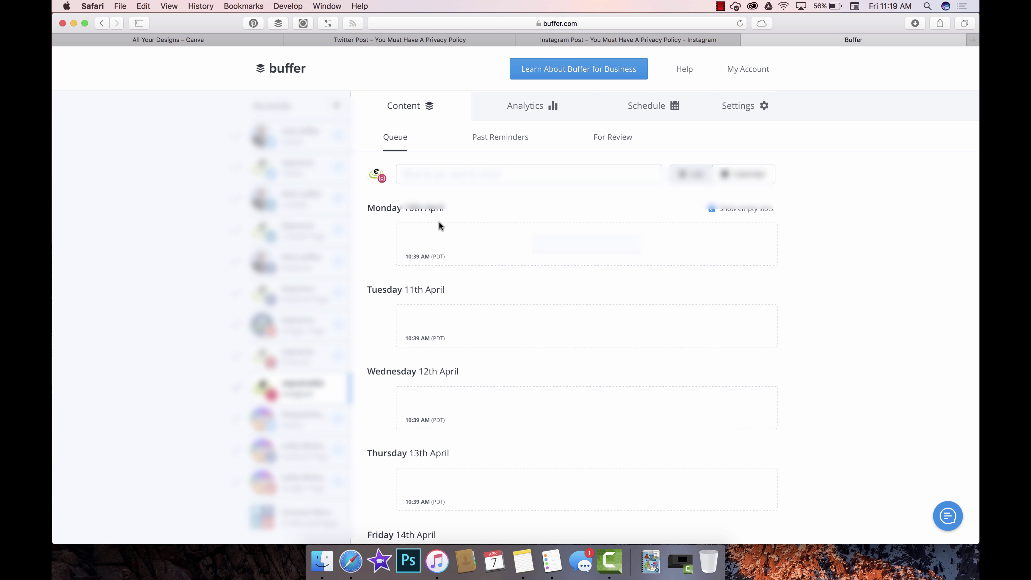
click(461, 172)
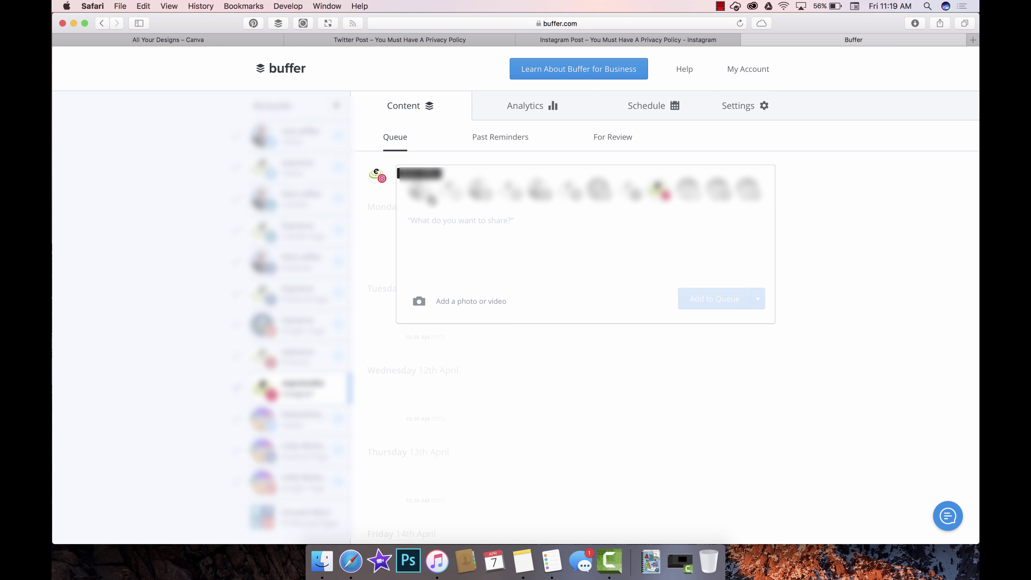
click(459, 296)
click(444, 103)
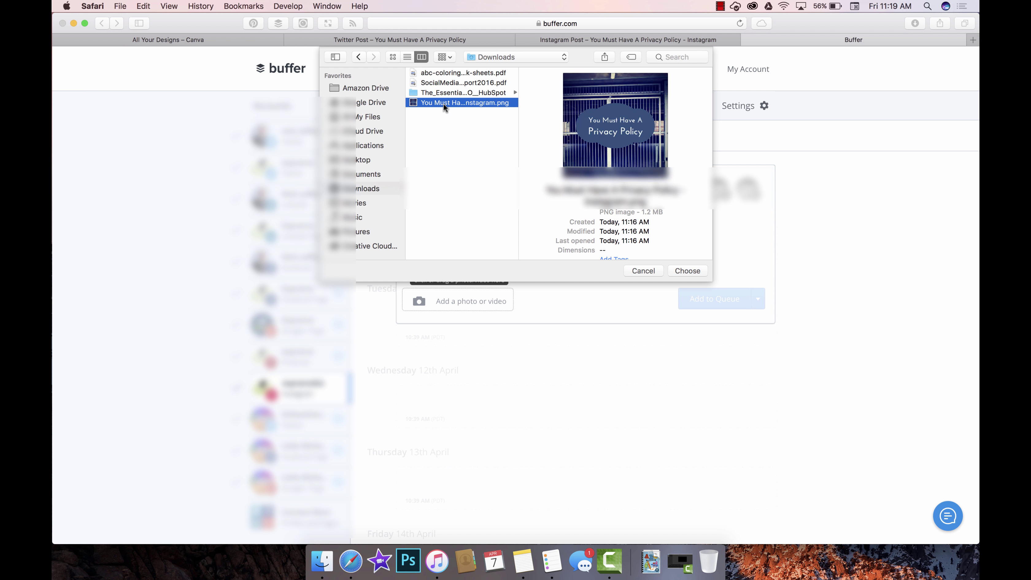
click(681, 269)
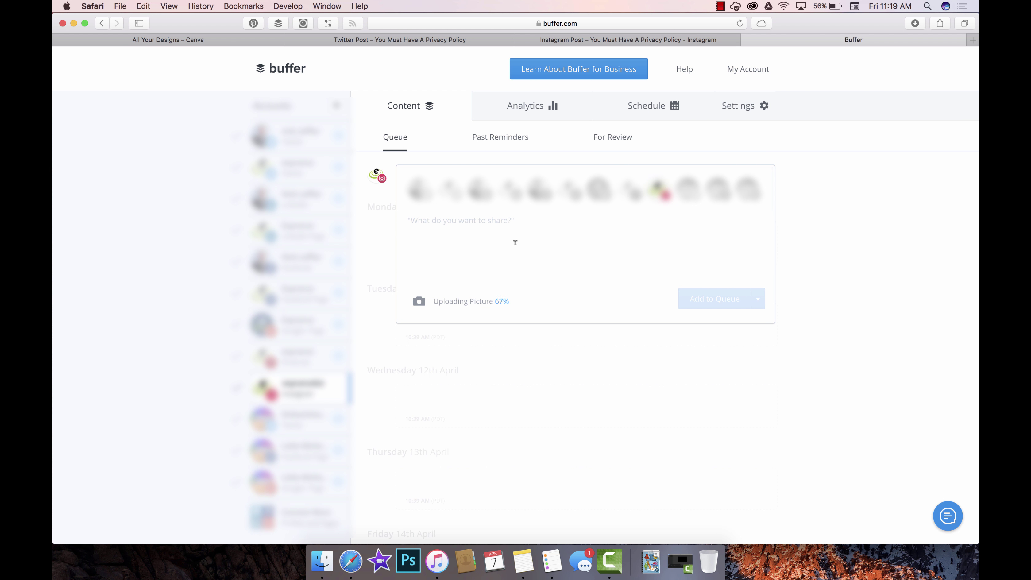
right_click(443, 226)
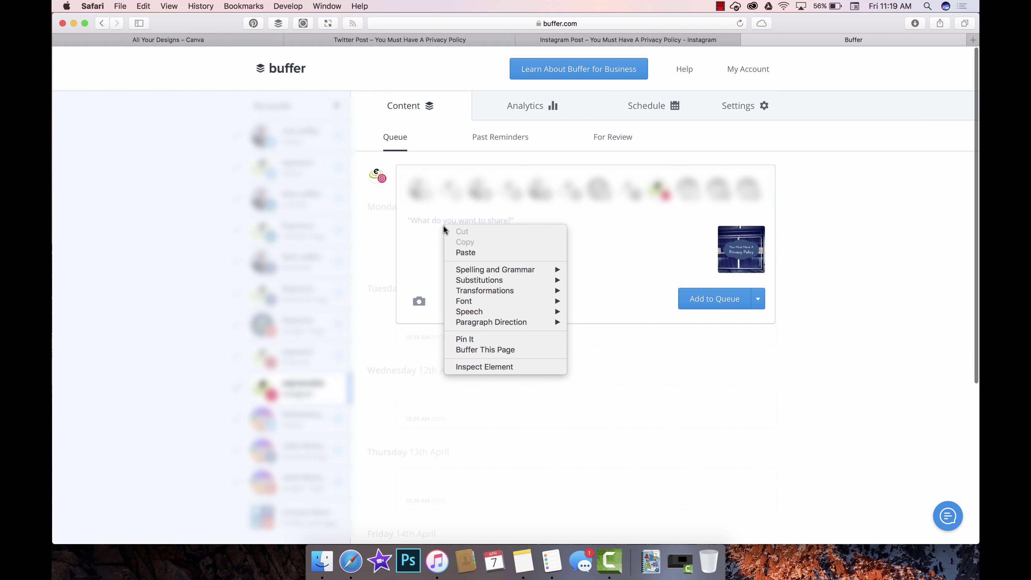
click(458, 250)
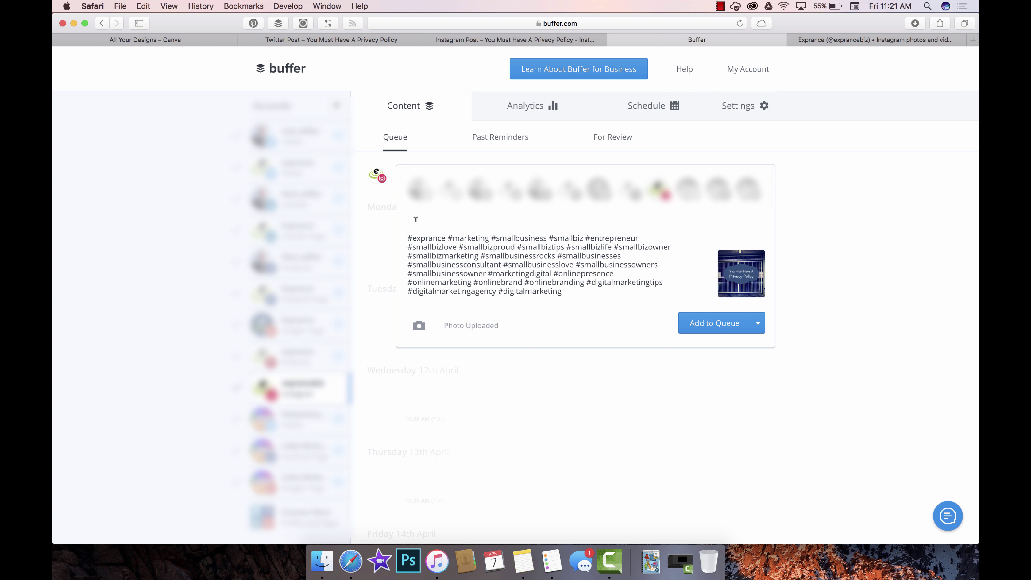
View the exprancebiz Instagram profile and follow its exprance.com/instagram link to the landing page's blog post section
click(870, 38)
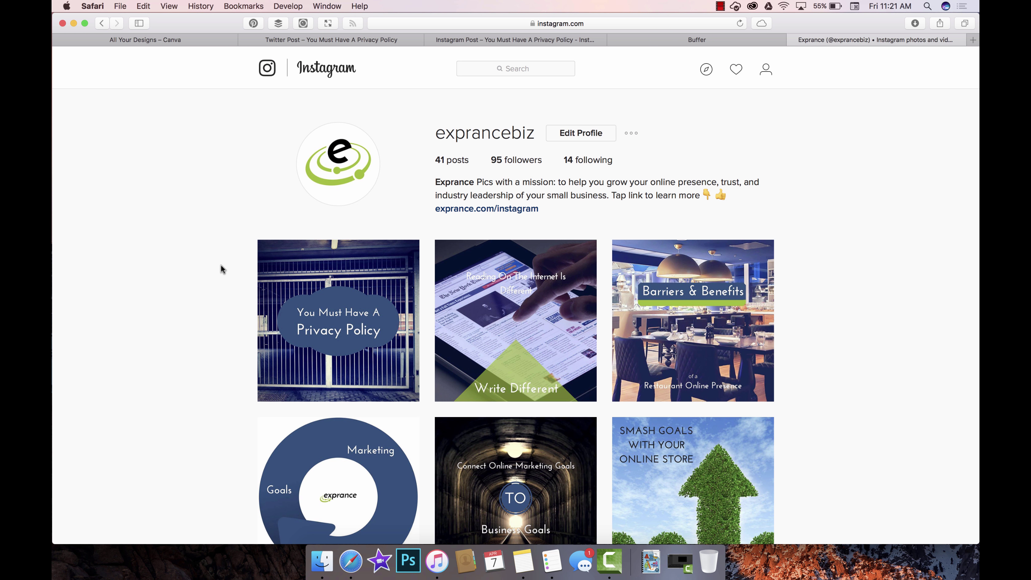
scroll(221, 266, down, 5)
scroll(221, 268, up, 5)
click(524, 209)
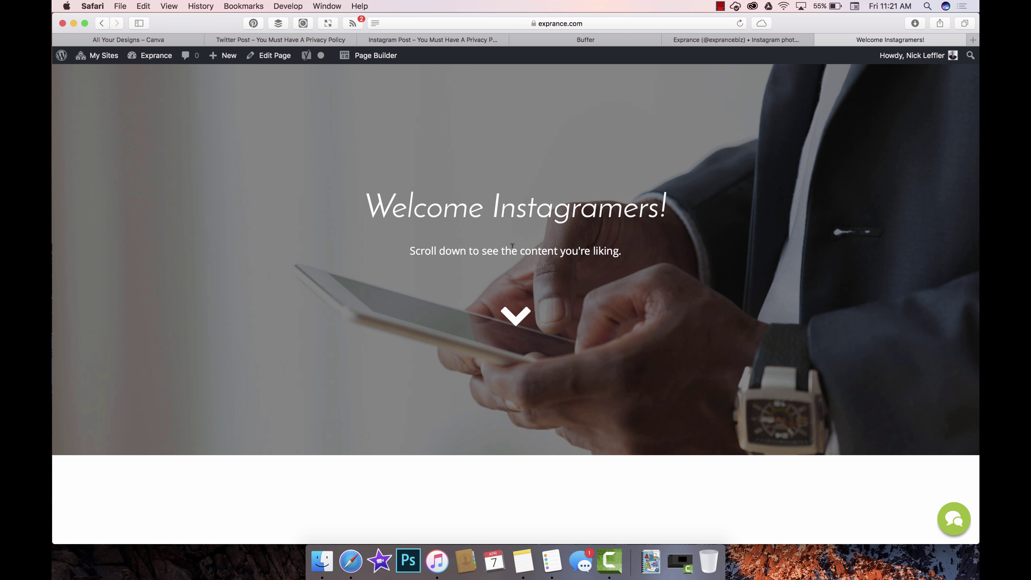
click(520, 320)
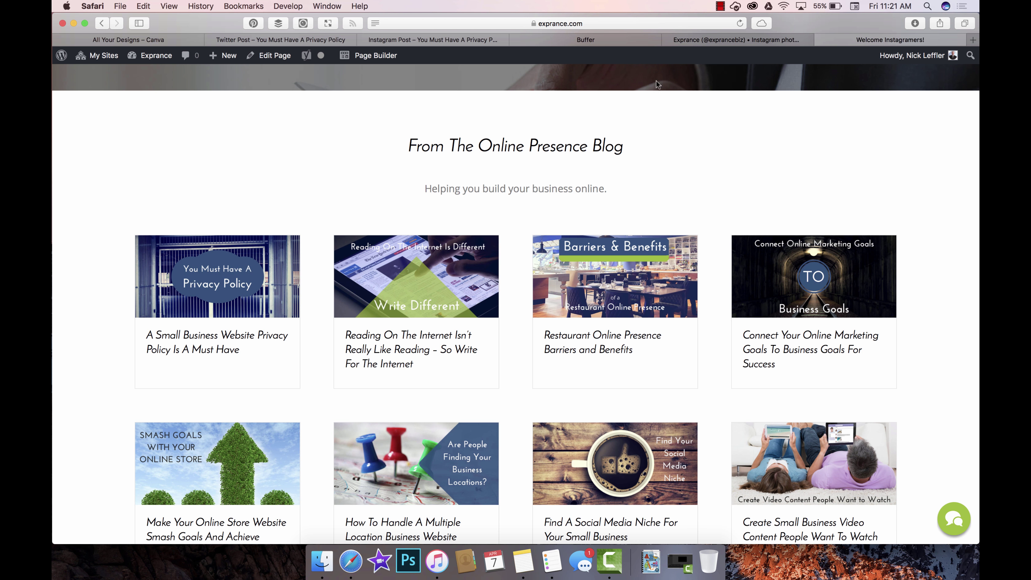
Compare the images on the exprancebiz Instagram profile with the blog post thumbnails on the Welcome Instagramers page
click(765, 40)
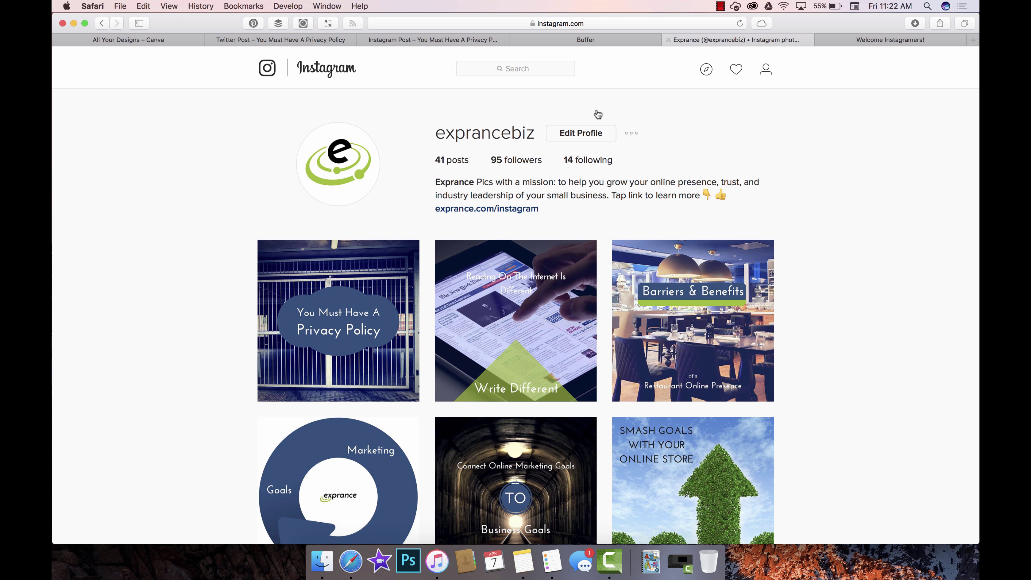
click(857, 41)
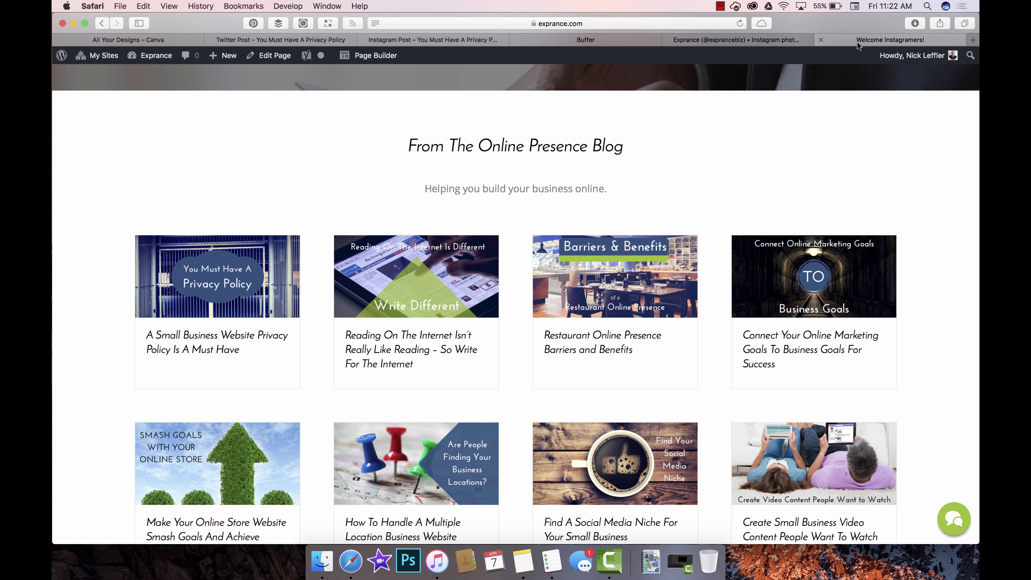
click(715, 44)
scroll(467, 186, down, 5)
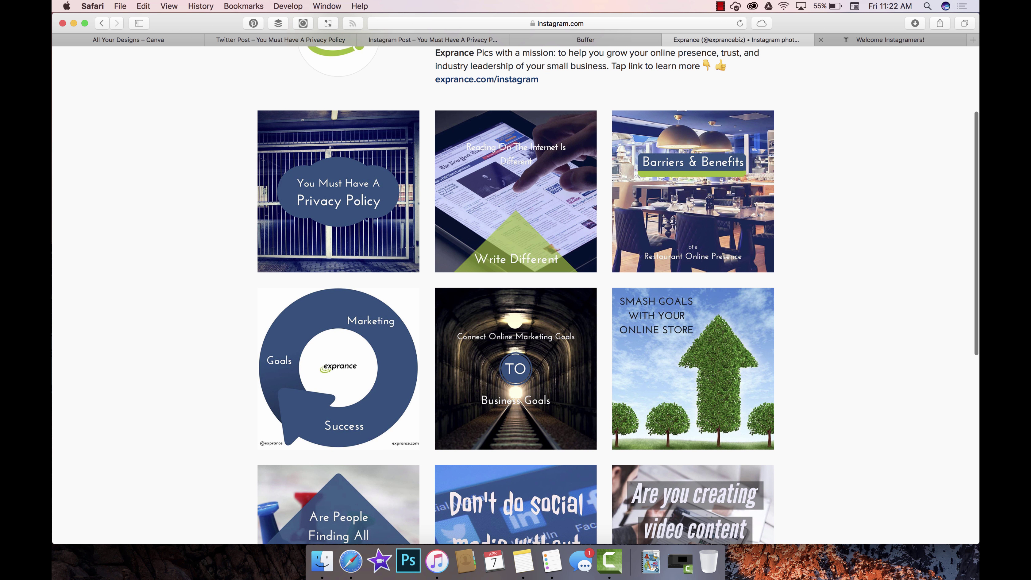
click(852, 40)
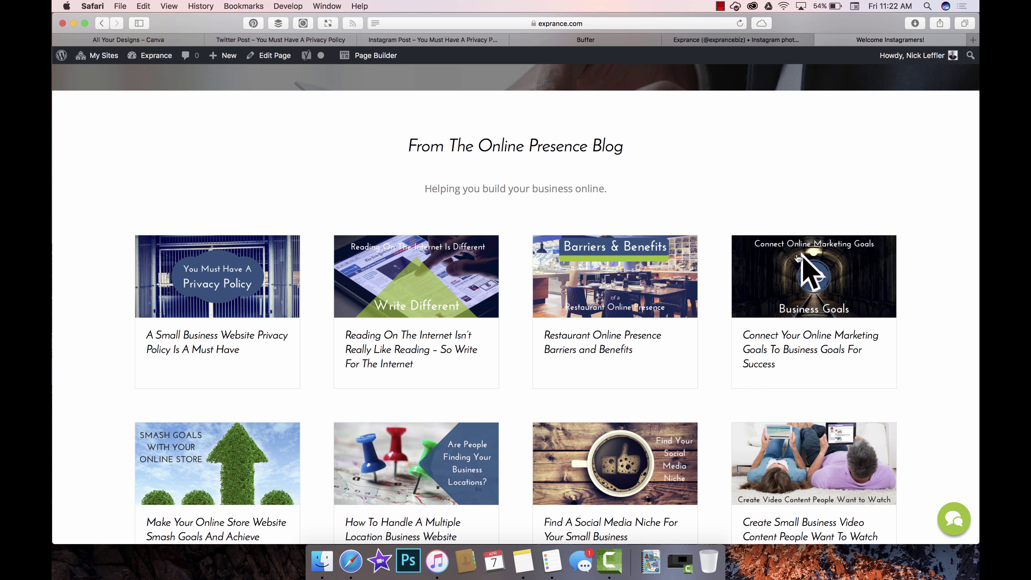
Examine the Welcome Instagramers page's blog post grid, free report offer, newsletter section and footer links, returning to the blog posts
scroll(315, 244, down, 5)
scroll(315, 244, up, 5)
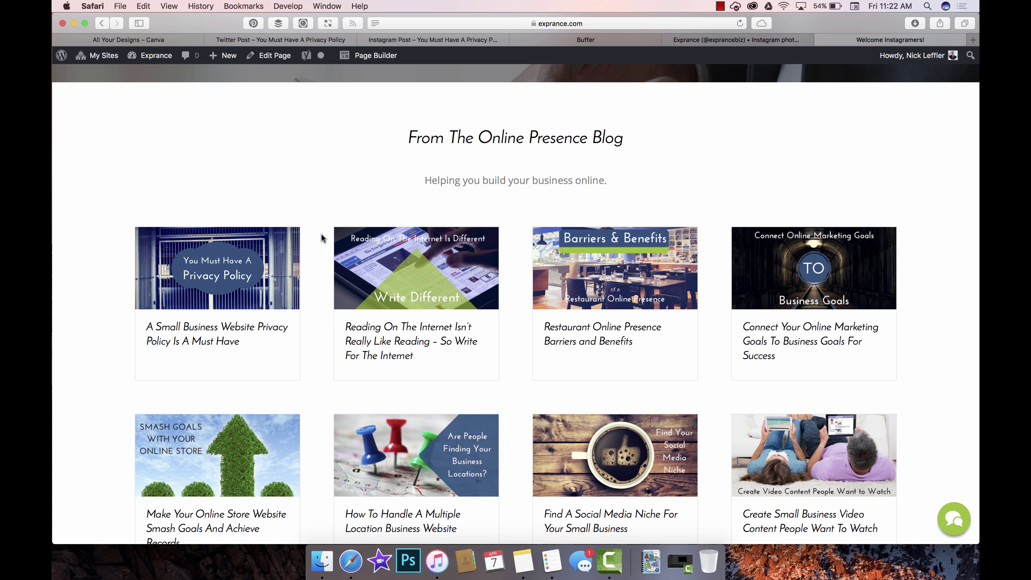
scroll(322, 238, down, 3)
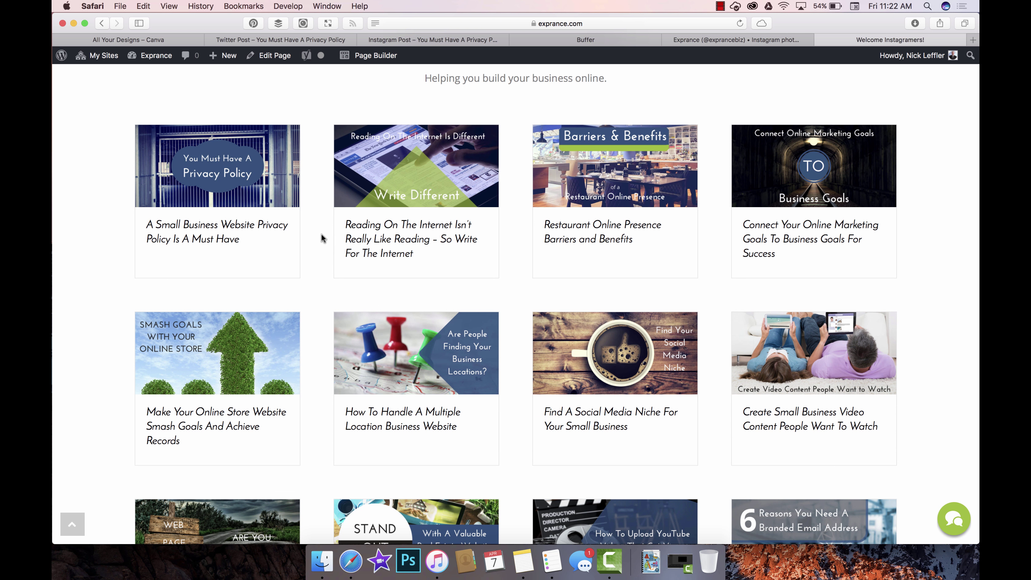
scroll(322, 238, down, 20)
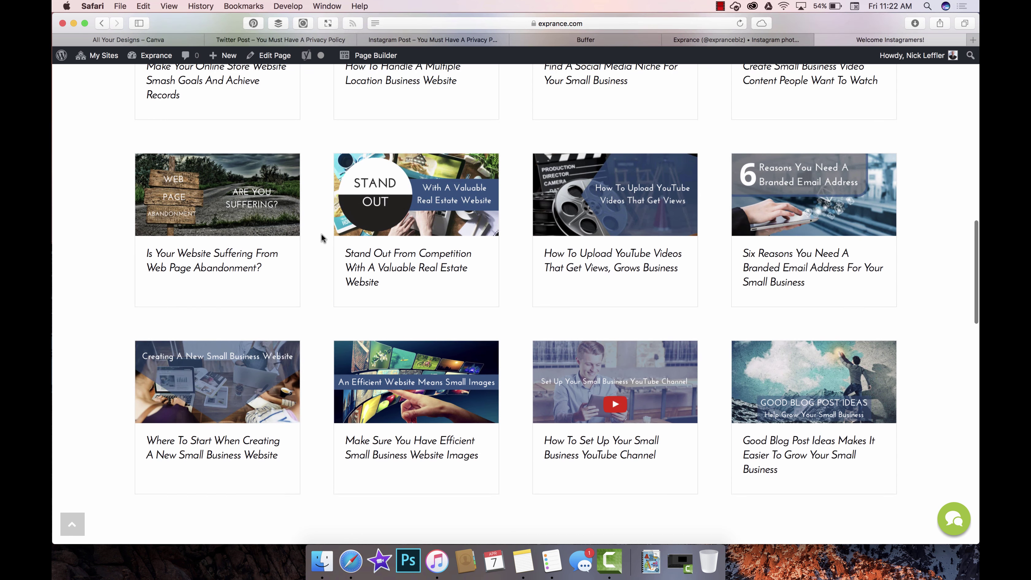
scroll(322, 238, down, 5)
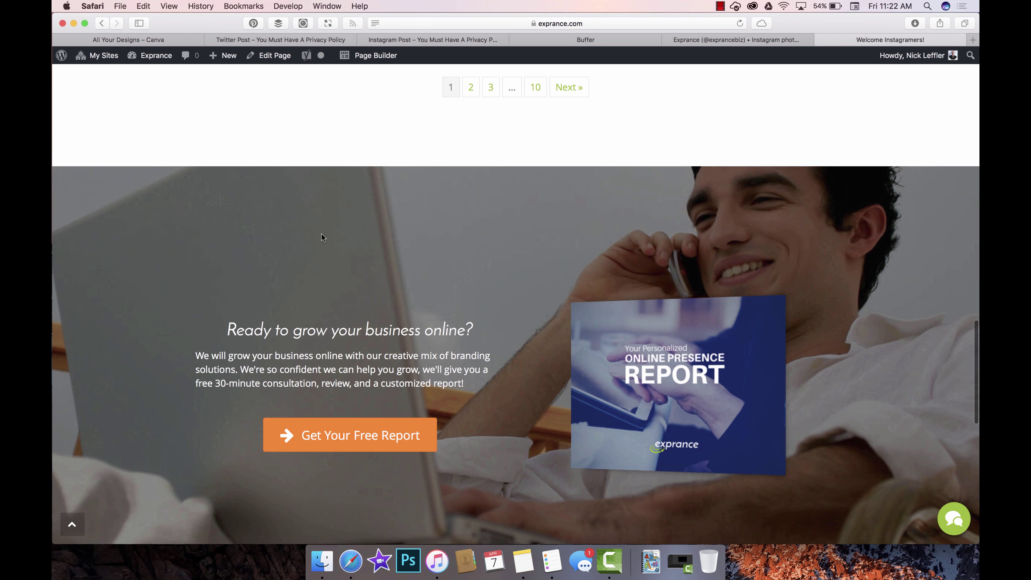
scroll(322, 238, down, 1)
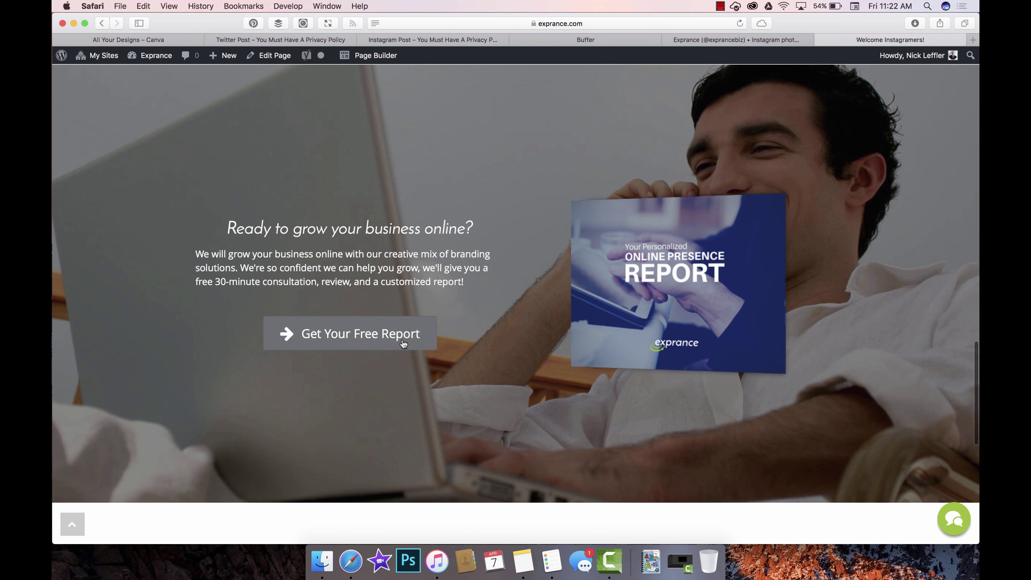
scroll(444, 222, down, 1)
scroll(443, 221, down, 1)
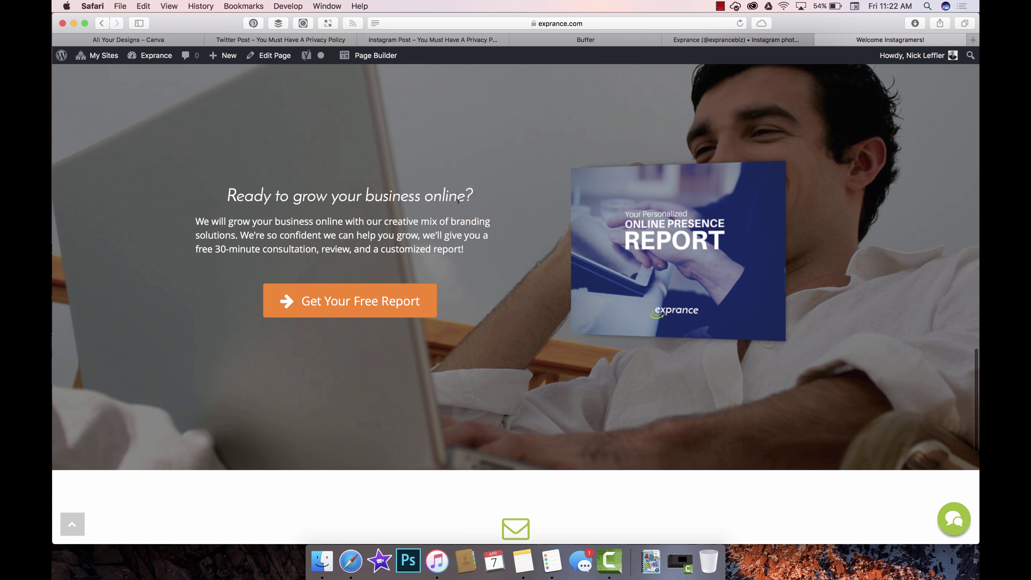
scroll(458, 201, down, 10)
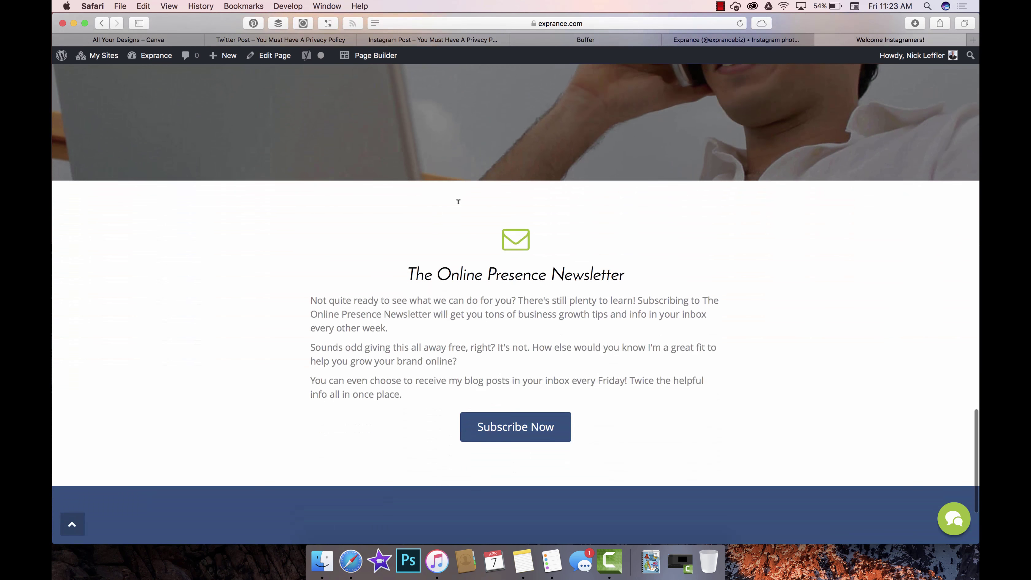
scroll(457, 201, down, 5)
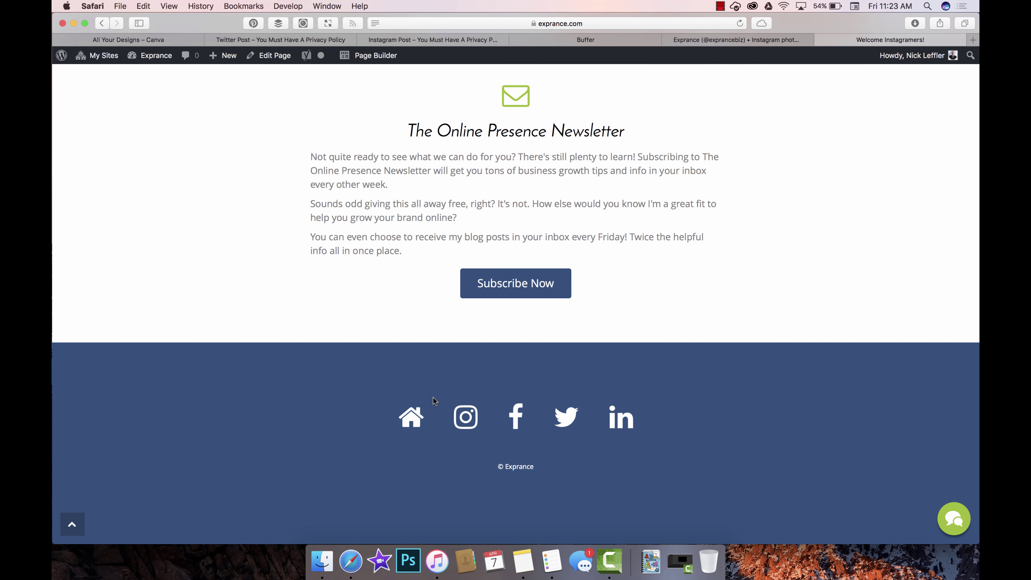
scroll(444, 271, up, 15)
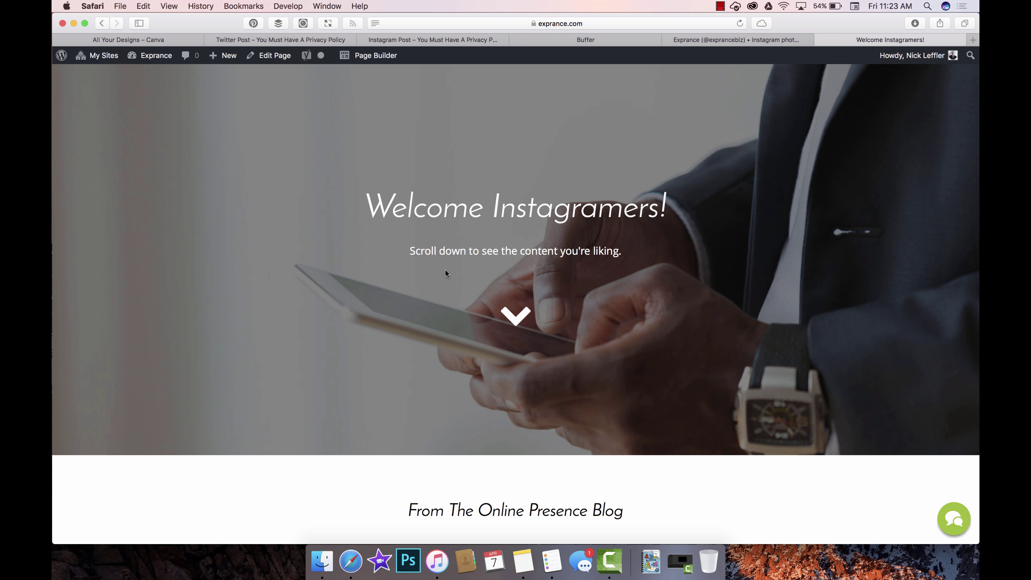
scroll(444, 270, down, 12)
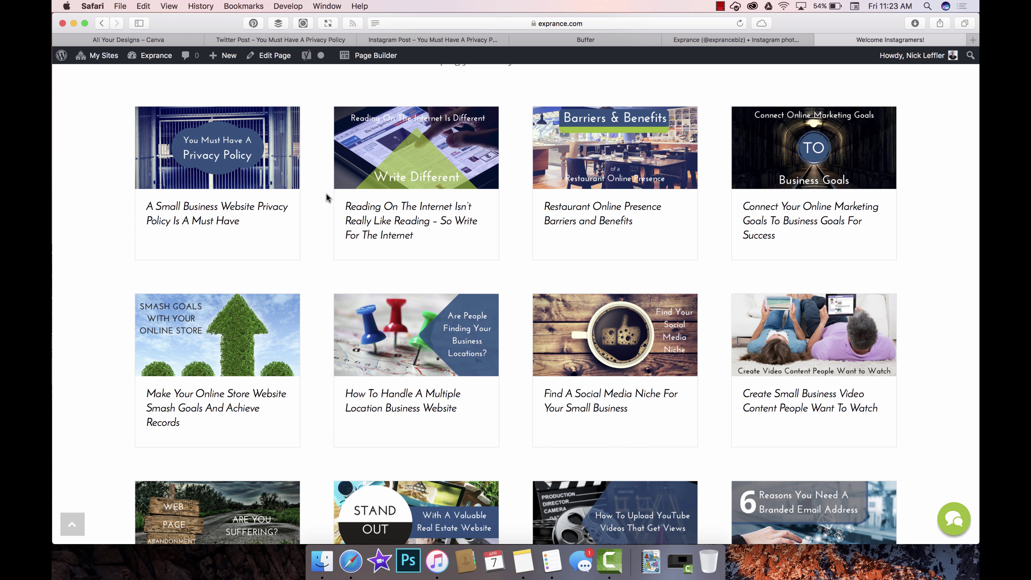
scroll(325, 195, up, 2)
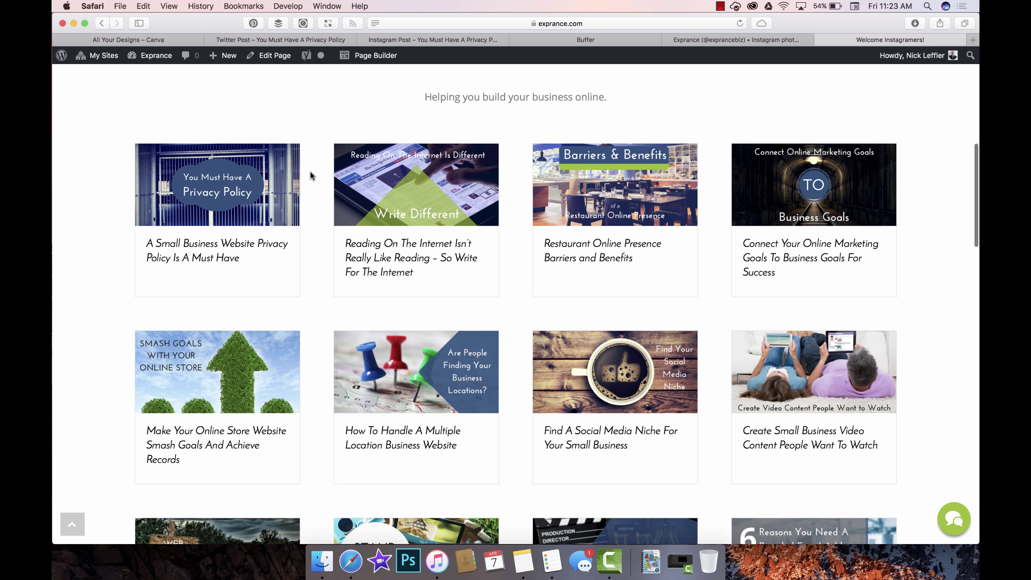
Open the "You Must Have A Privacy Policy" post on the exprancebiz Instagram profile and read its caption through to the hashtags
click(726, 40)
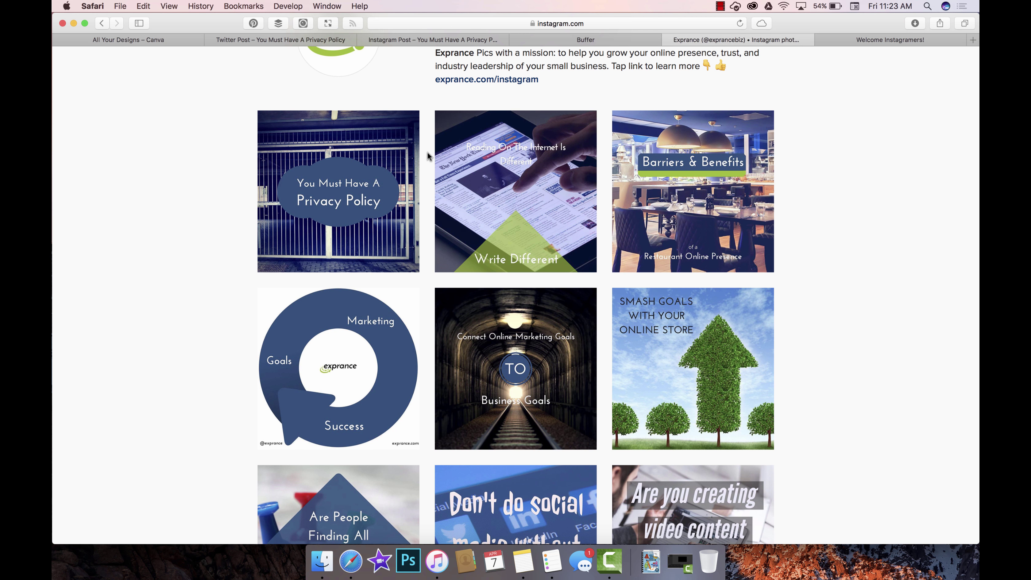
scroll(427, 153, up, 3)
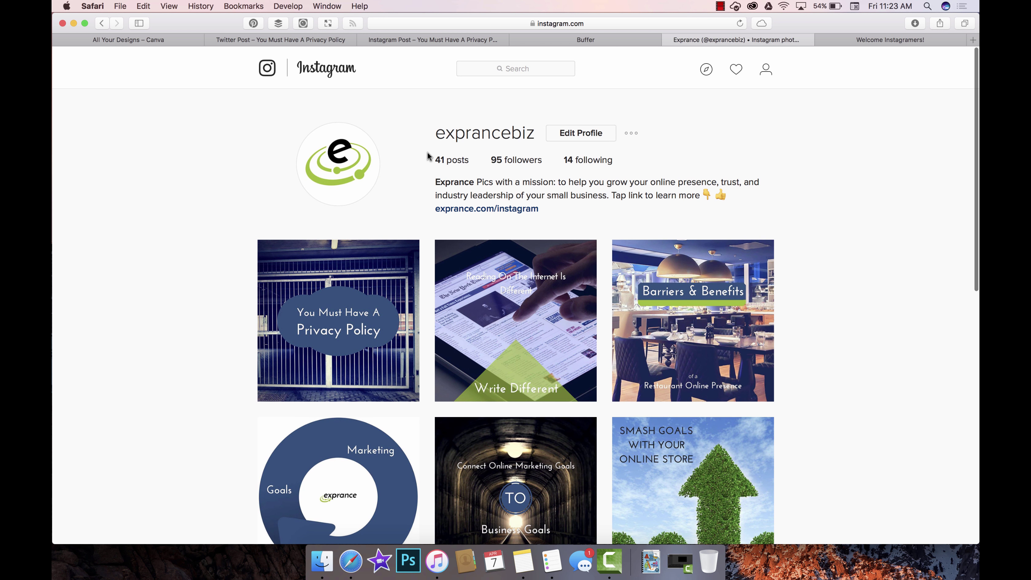
scroll(427, 155, down, 2)
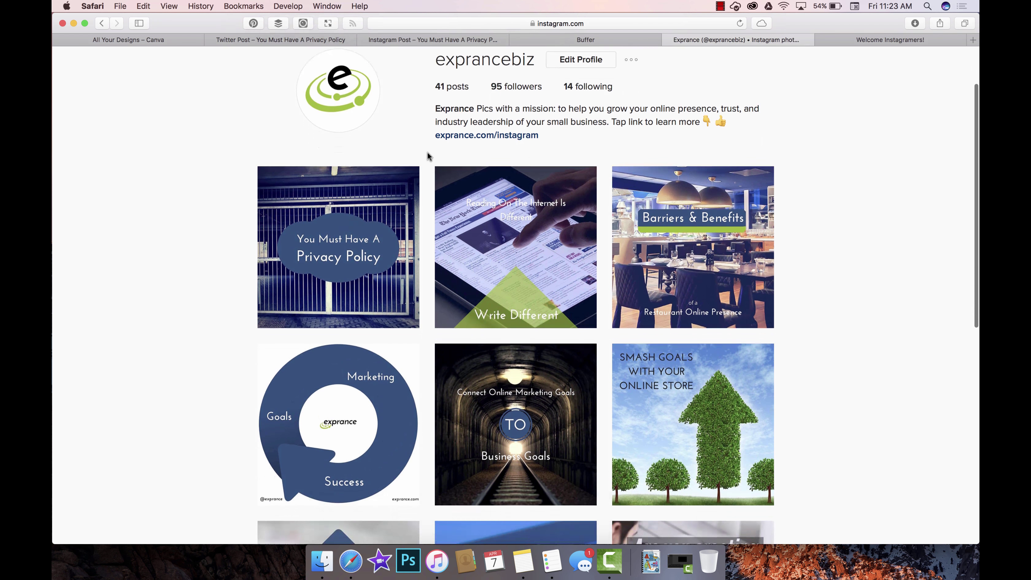
click(407, 182)
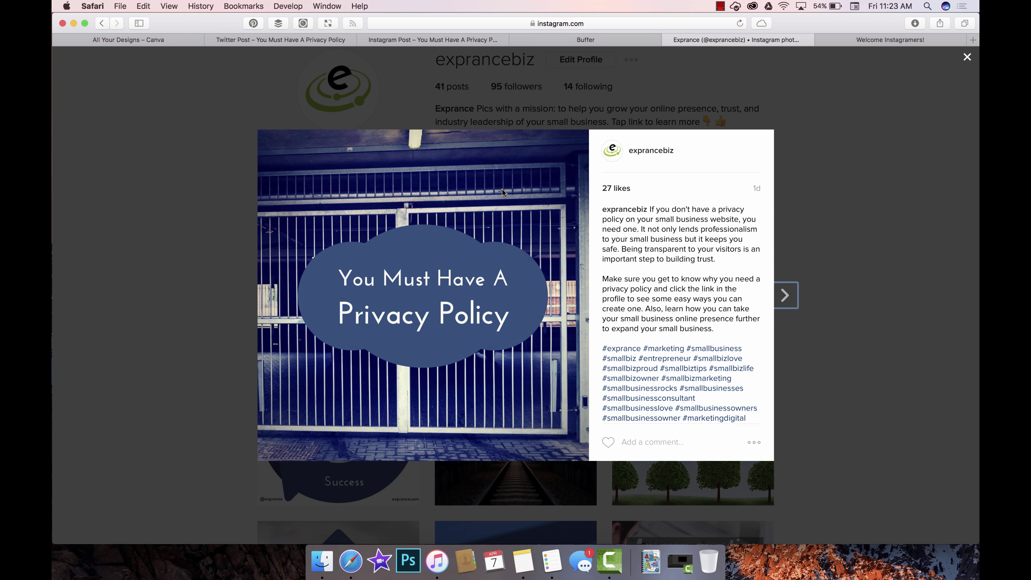
scroll(639, 308, down, 3)
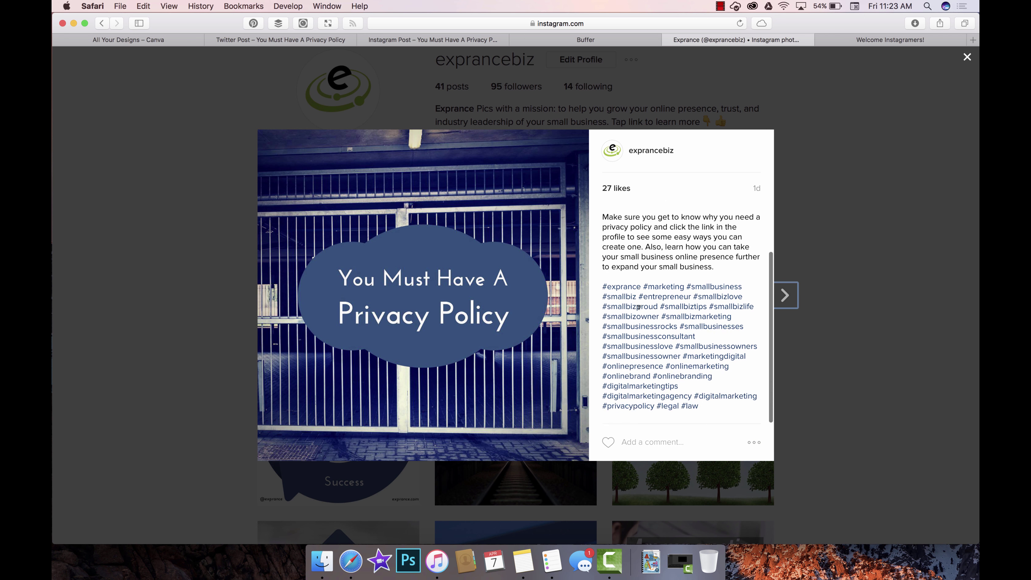